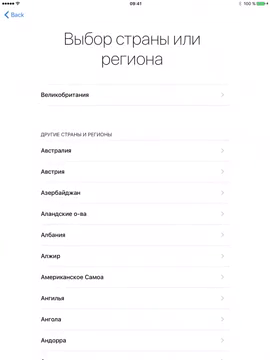
Go back from the country or region screen to the setup language list
{"action": "left_click", "coordinate": [14, 14]}
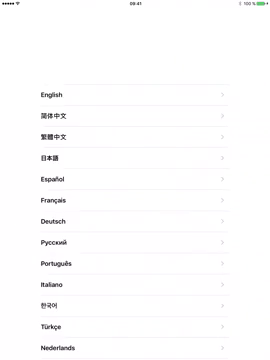
Choose English as the setup language and United Kingdom as the region
{"action": "left_click", "coordinate": [130, 94]}
{"action": "left_click", "coordinate": [130, 94]}
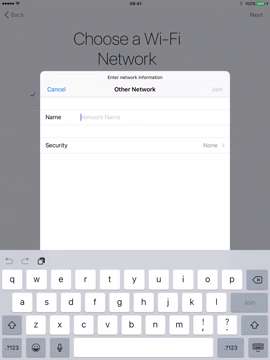
Bring up the Paste option in the Other Network name field to insert the emojis
{"action": "left_click", "coordinate": [81, 117]}
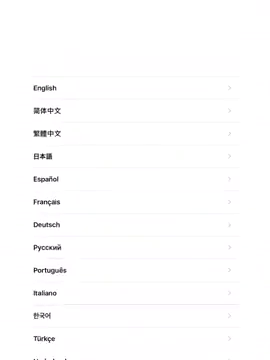
{"action": "left_click", "coordinate": [130, 94]}
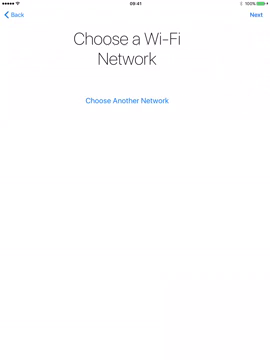